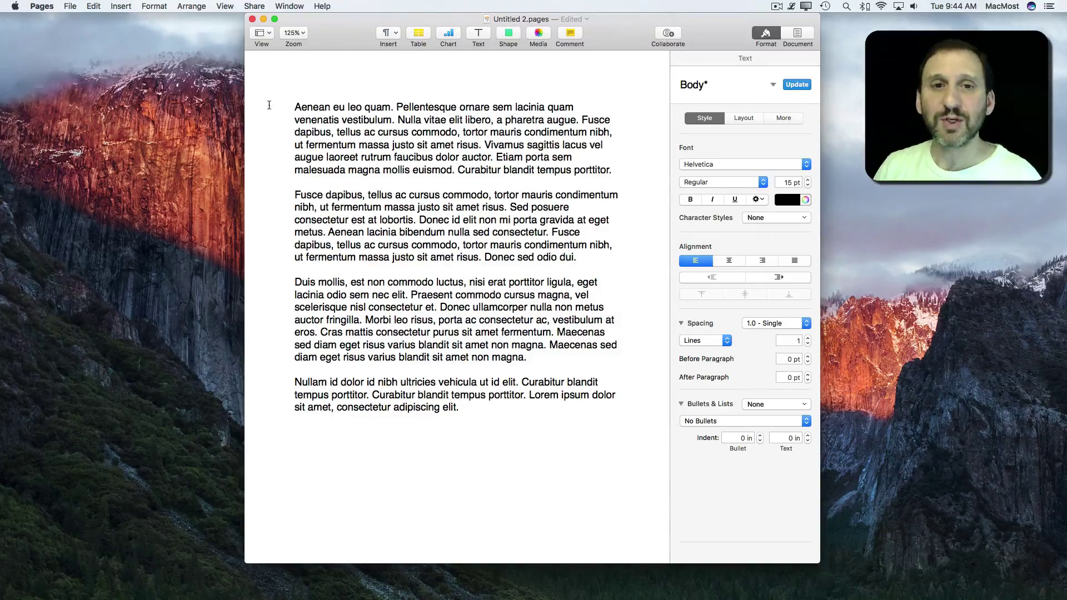
Show the ruler above the page and select the first two paragraphs.
{"action": "left_click", "coordinate": [225, 7]}
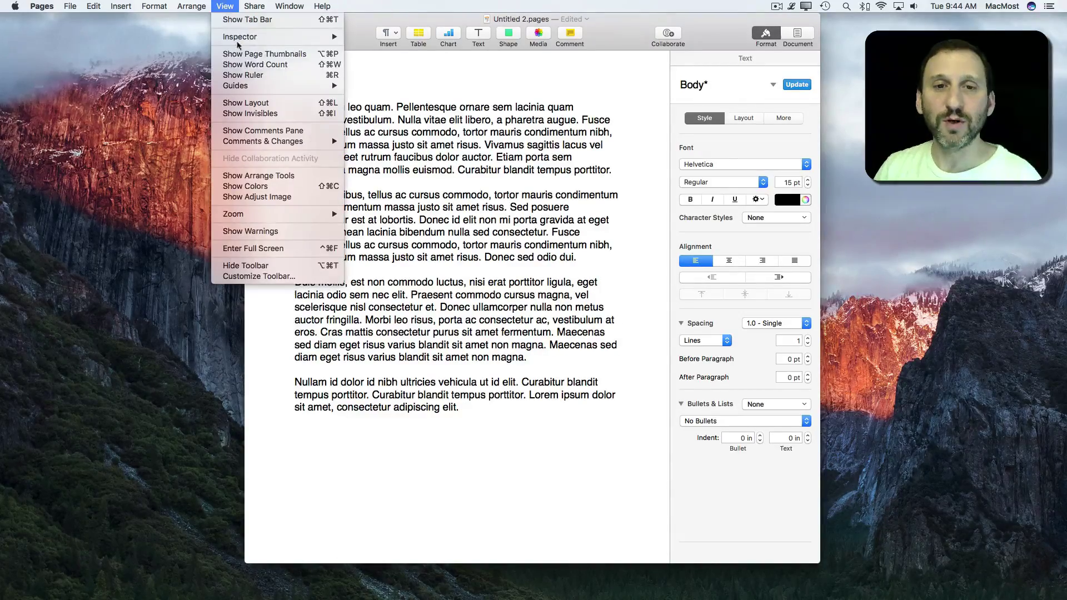
{"action": "left_click", "coordinate": [243, 75]}
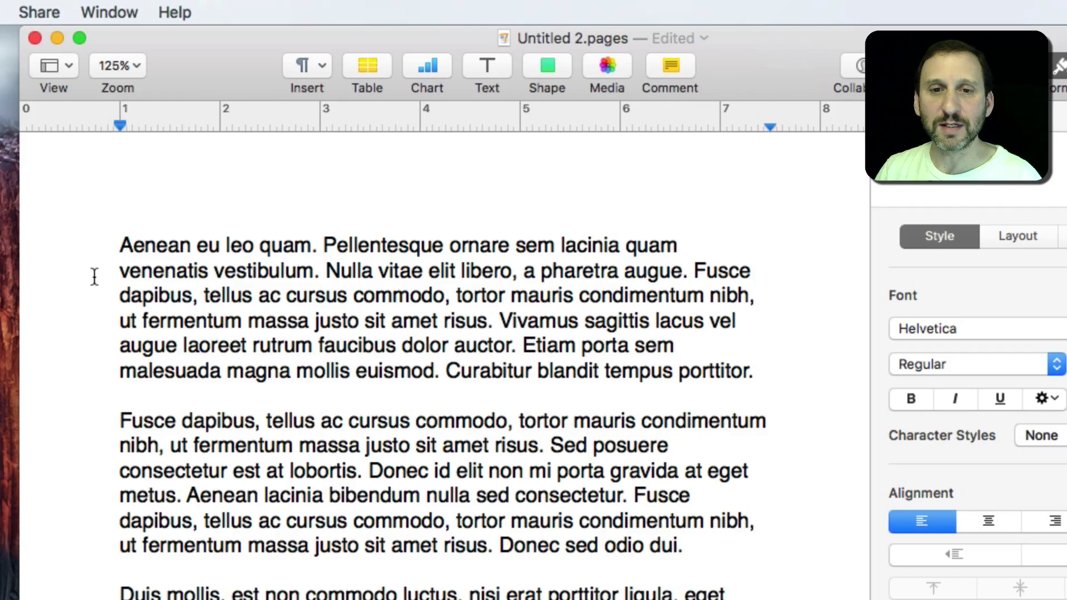
{"action": "left_click_drag", "start_coordinate": [115, 245], "coordinate": [728, 595]}
Reselect the first two paragraphs and indent their first lines by about half an inch.
{"action": "left_click", "coordinate": [694, 535]}
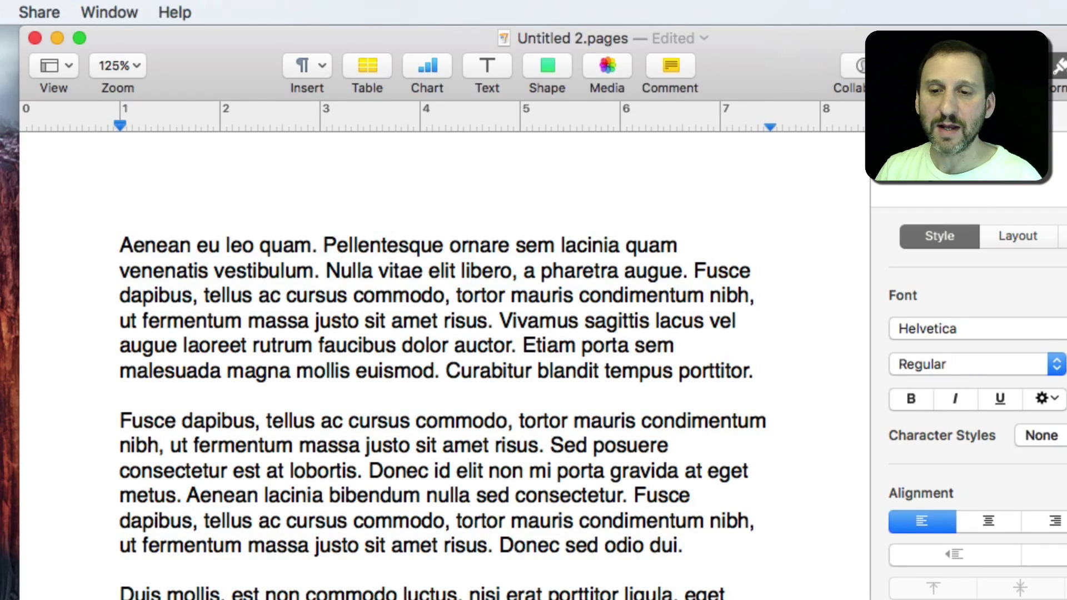
{"action": "left_click_drag", "start_coordinate": [694, 535], "coordinate": [66, 227]}
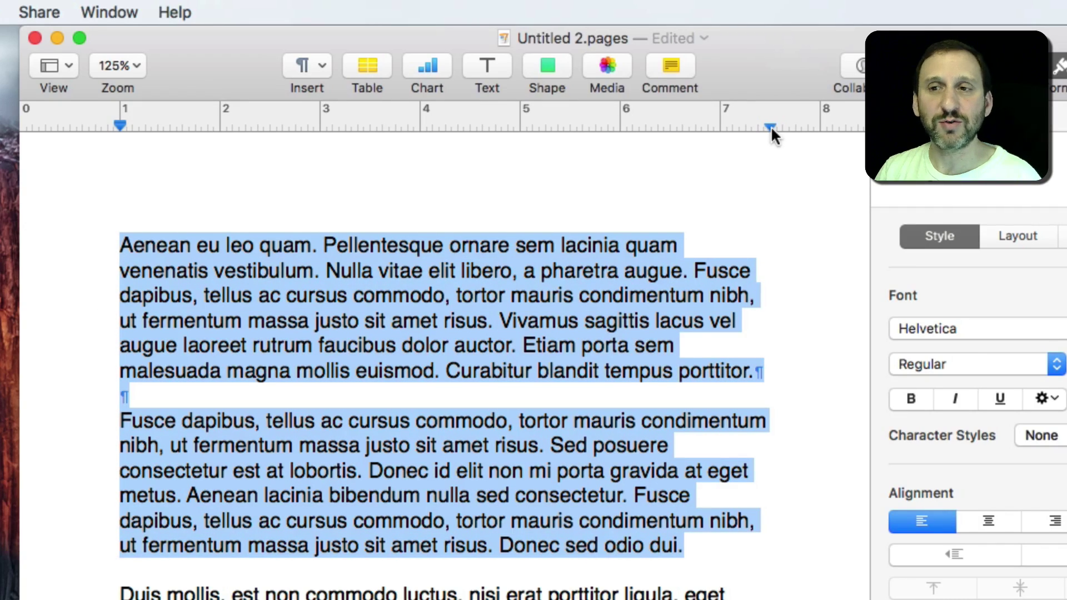
{"action": "mouse_move", "coordinate": [771, 126]}
{"action": "left_mouse_down"}
{"action": "mouse_move", "coordinate": [626, 126]}
{"action": "mouse_move", "coordinate": [770, 125]}
{"action": "left_mouse_up"}
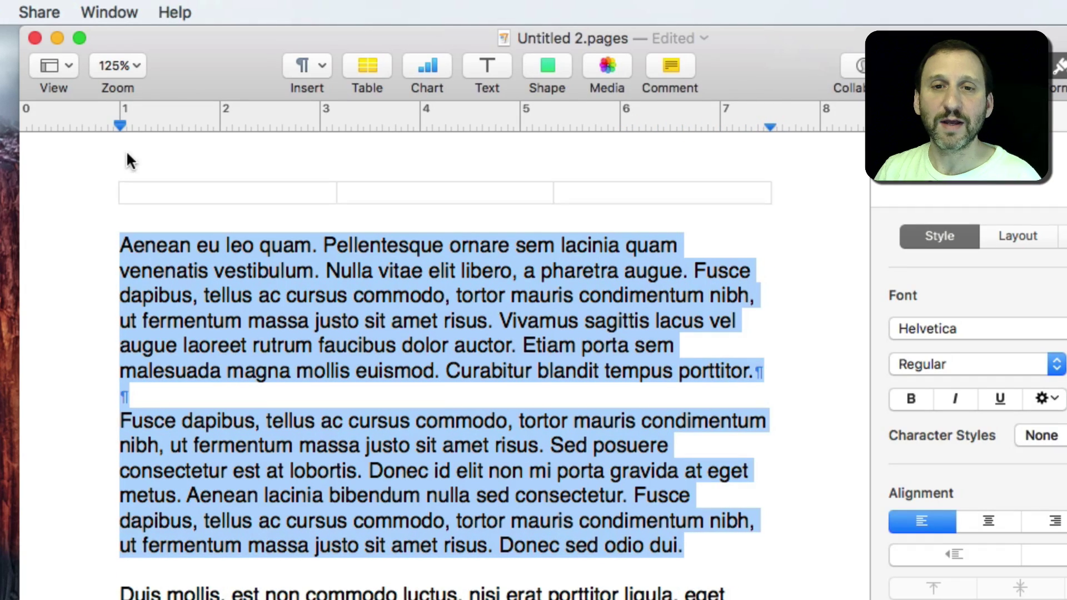
{"action": "mouse_move", "coordinate": [119, 125]}
{"action": "left_mouse_down"}
{"action": "mouse_move", "coordinate": [201, 126]}
{"action": "mouse_move", "coordinate": [120, 126]}
{"action": "left_mouse_up"}
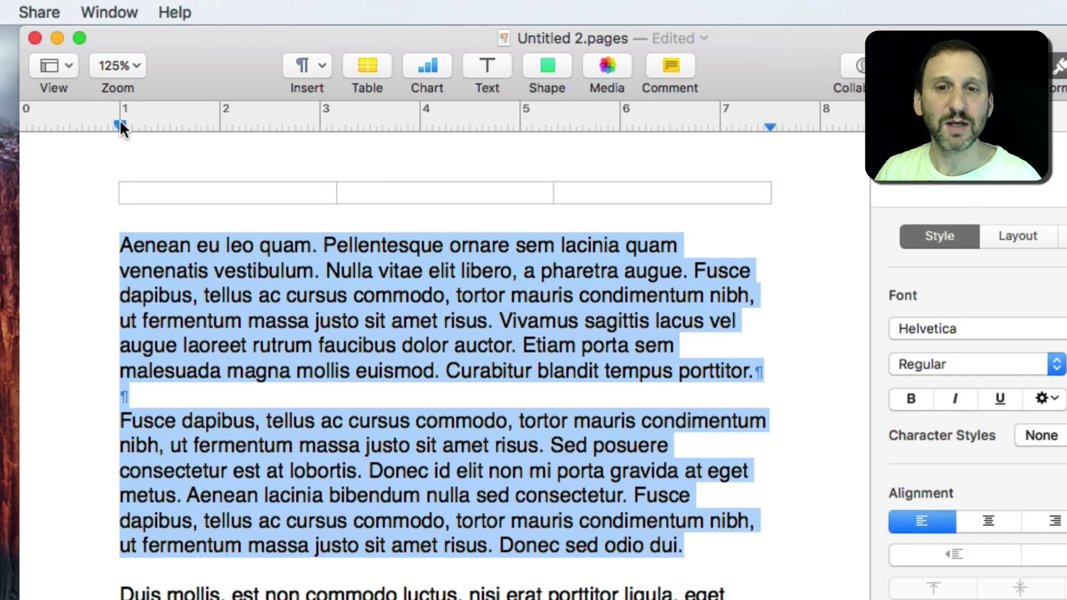
{"action": "left_click_drag", "start_coordinate": [120, 124], "coordinate": [170, 123]}
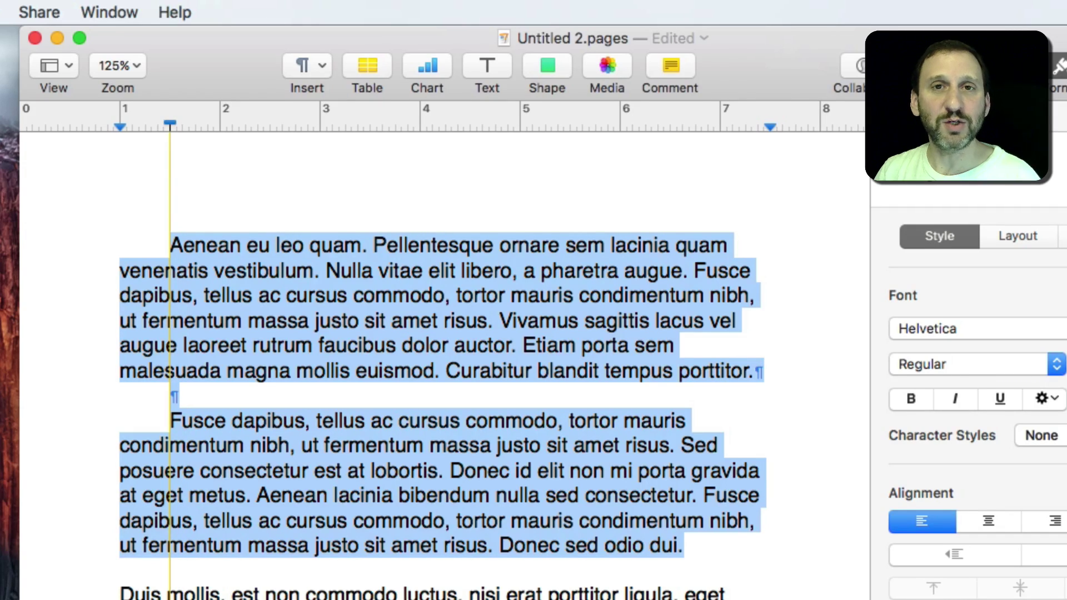
{"action": "mouse_move", "coordinate": [119, 126]}
{"action": "left_mouse_down"}
{"action": "mouse_move", "coordinate": [198, 126]}
{"action": "mouse_move", "coordinate": [120, 126]}
{"action": "left_mouse_up"}
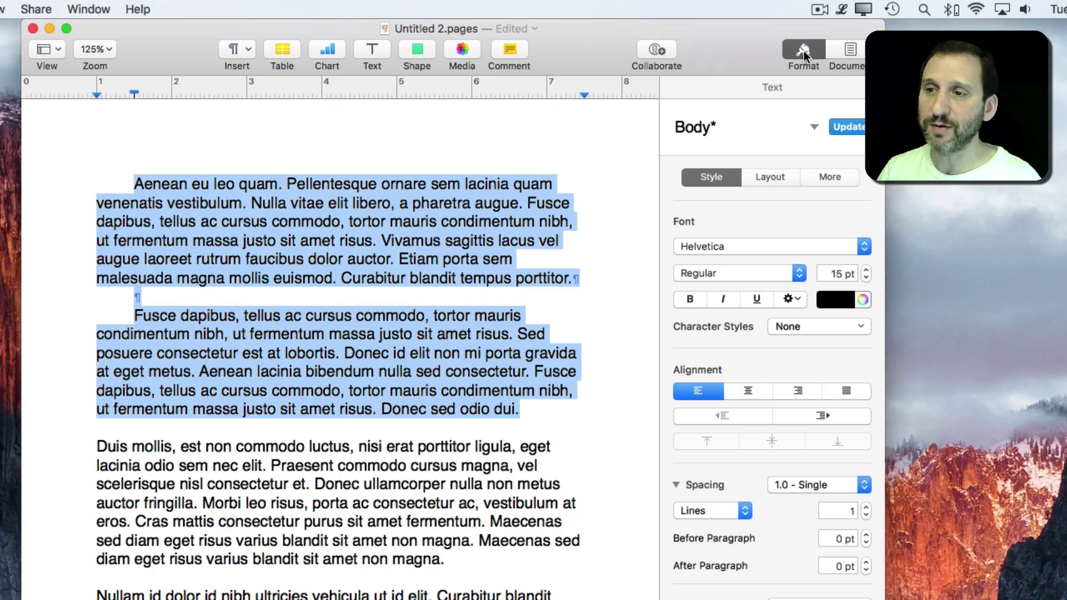
Show the Layout indent and tab settings and set the First indent to 0.56 in.
{"action": "left_click", "coordinate": [768, 176]}
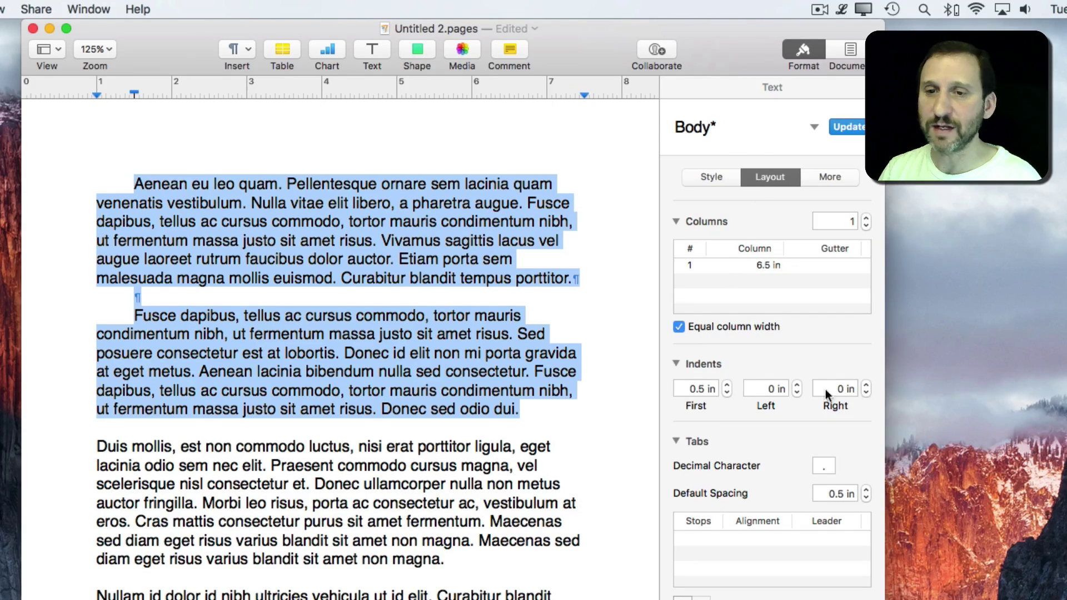
{"action": "mouse_move", "coordinate": [97, 94]}
{"action": "left_mouse_down"}
{"action": "mouse_move", "coordinate": [161, 95]}
{"action": "mouse_move", "coordinate": [97, 95]}
{"action": "left_mouse_up"}
{"action": "mouse_move", "coordinate": [584, 95]}
{"action": "left_mouse_down"}
{"action": "mouse_move", "coordinate": [556, 95]}
{"action": "mouse_move", "coordinate": [584, 96]}
{"action": "left_mouse_up"}
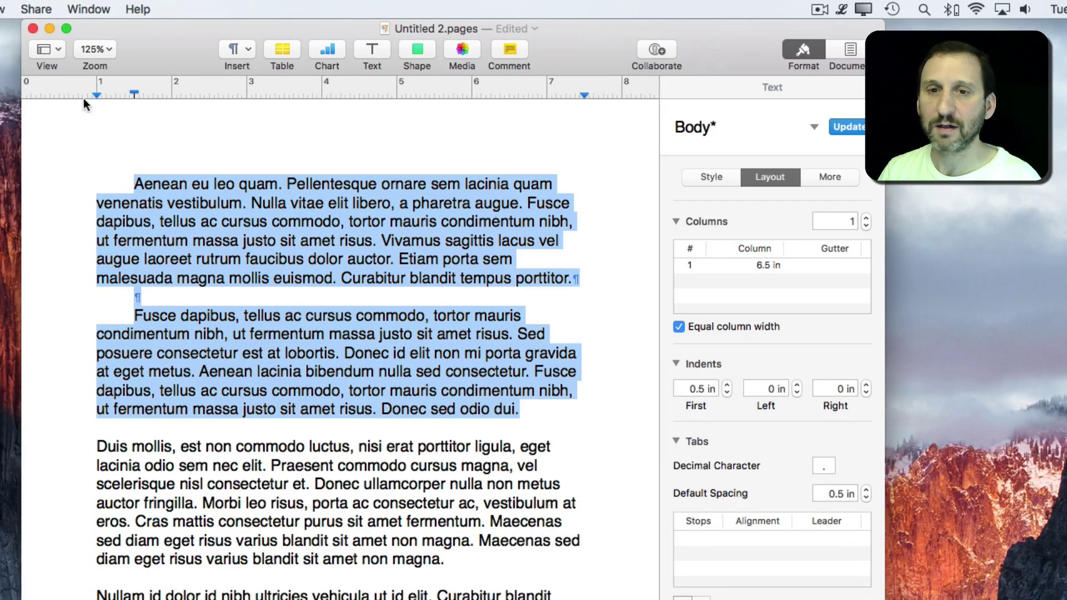
{"action": "mouse_move", "coordinate": [134, 92]}
{"action": "left_mouse_down"}
{"action": "mouse_move", "coordinate": [162, 94]}
{"action": "mouse_move", "coordinate": [128, 93]}
{"action": "mouse_move", "coordinate": [139, 93]}
{"action": "left_mouse_up"}
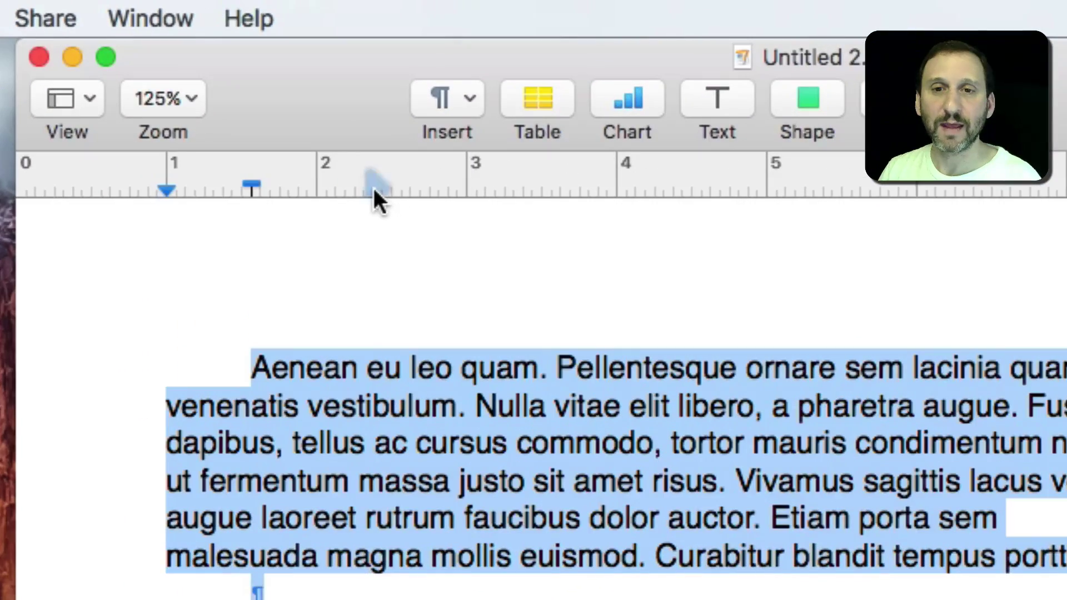
Add a tab stop near 2.6 inches and tab the first paragraph's opening line to it.
{"action": "left_click_drag", "start_coordinate": [364, 65], "coordinate": [370, 63]}
{"action": "mouse_move", "coordinate": [396, 187]}
{"action": "left_mouse_down"}
{"action": "mouse_move", "coordinate": [638, 187]}
{"action": "mouse_move", "coordinate": [337, 187]}
{"action": "mouse_move", "coordinate": [406, 187]}
{"action": "left_mouse_up"}
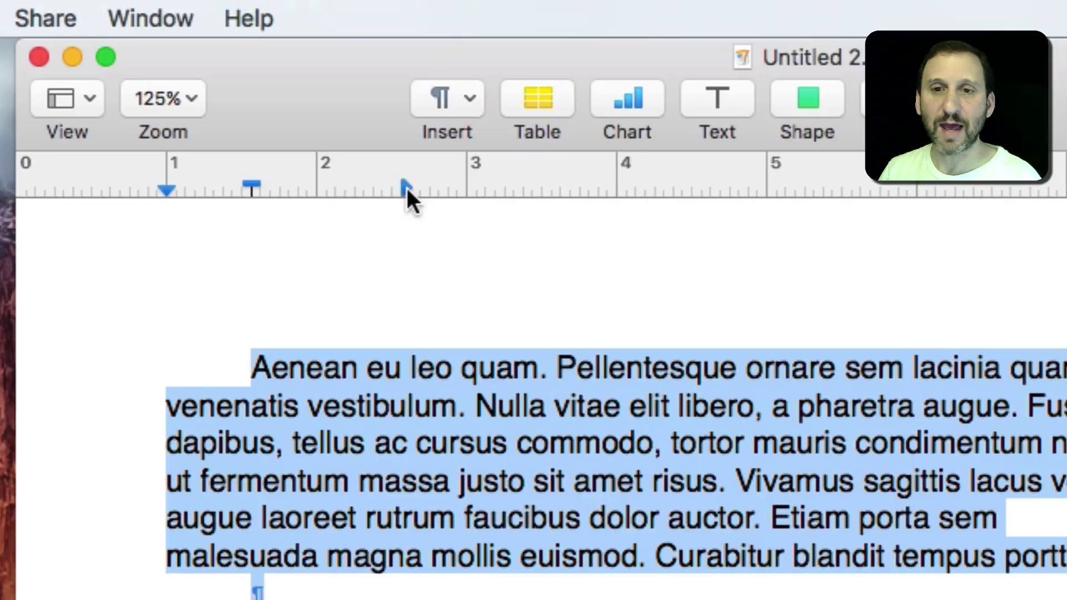
{"action": "left_click", "coordinate": [251, 372]}
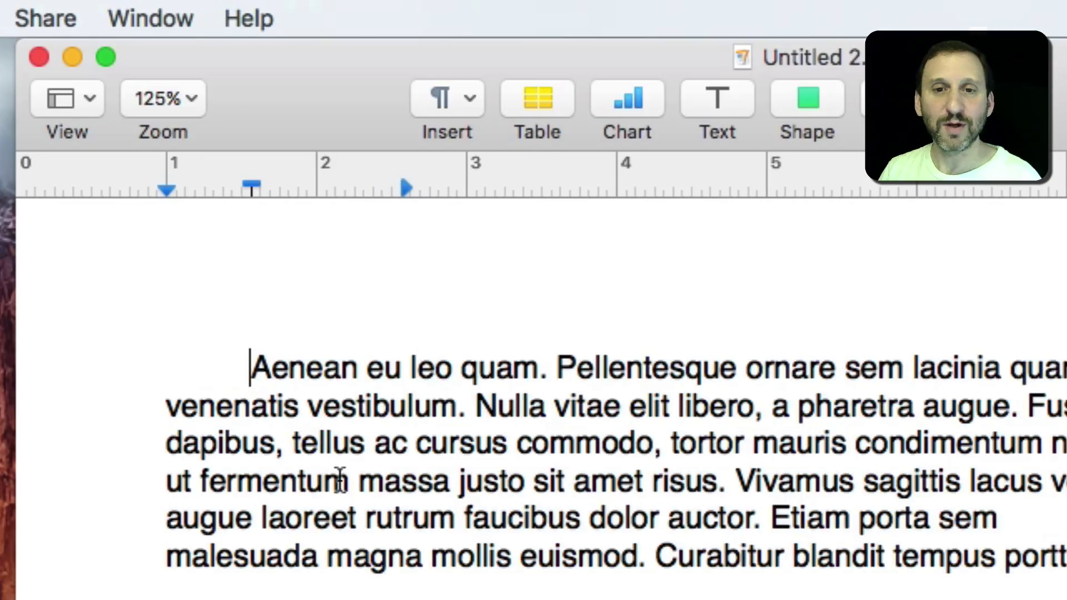
{"action": "key", "text": "Tab"}
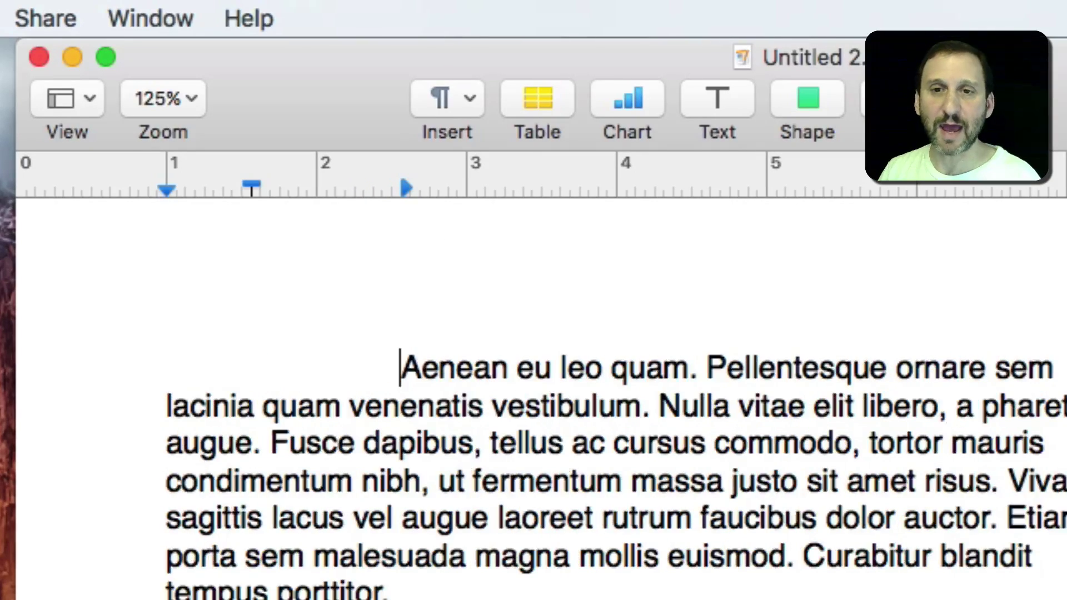
Cycle the tab stop alignments, ending with a left-aligned tab stop at 2.5 inches.
{"action": "double_click", "coordinate": [405, 186]}
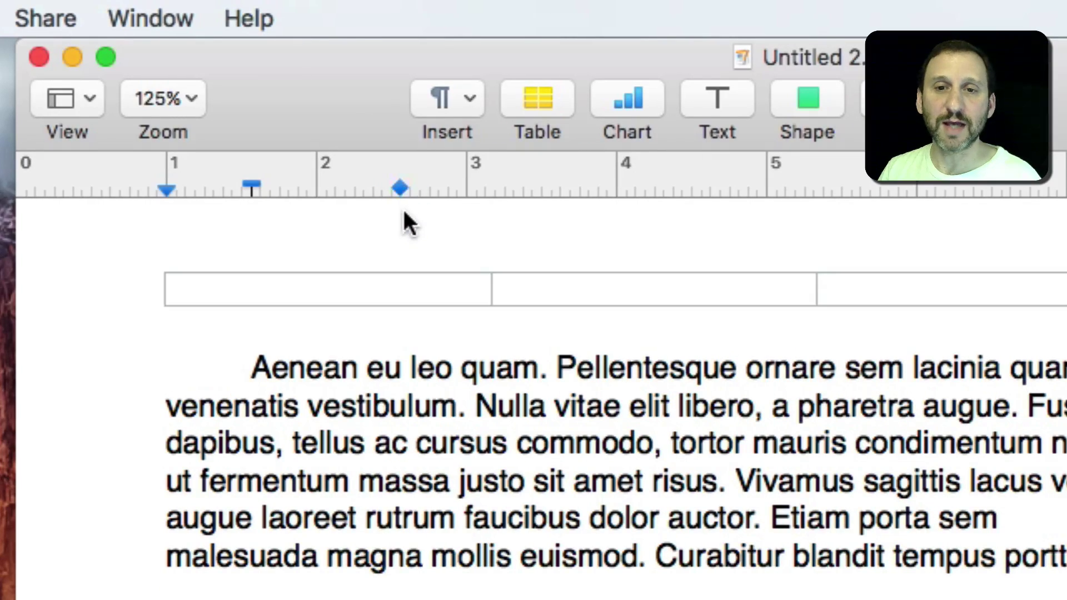
{"action": "double_click", "coordinate": [400, 188]}
{"action": "double_click", "coordinate": [399, 187]}
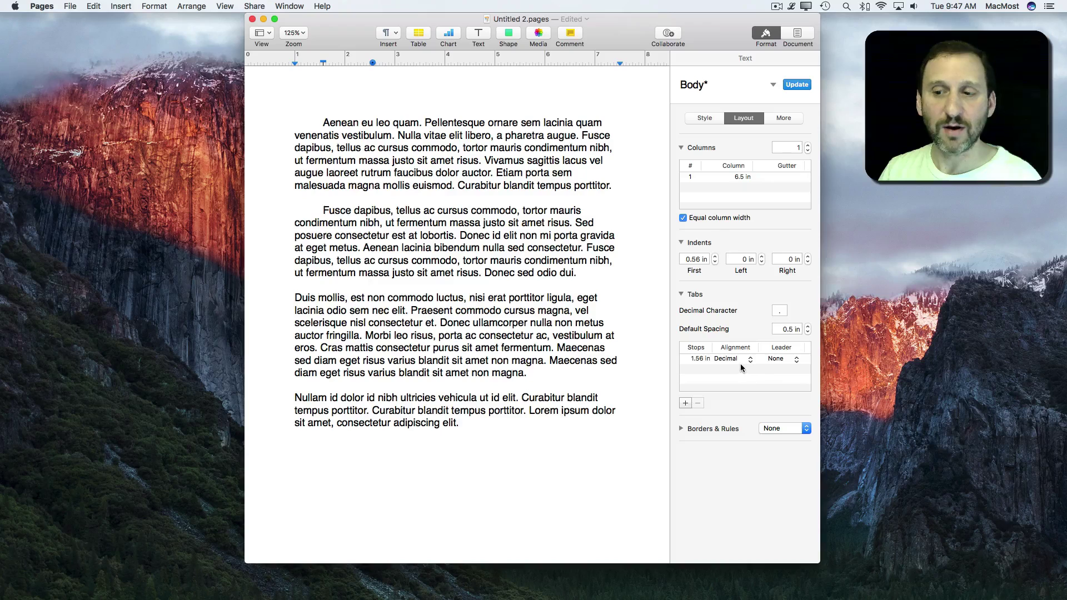
{"action": "double_click", "coordinate": [373, 63]}
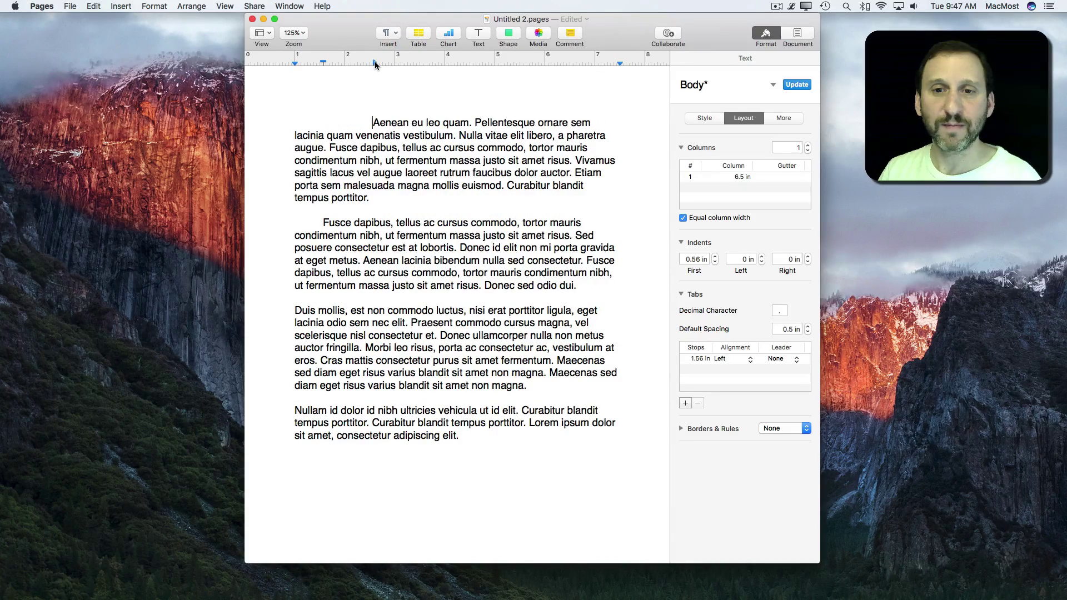
{"action": "double_click", "coordinate": [373, 63]}
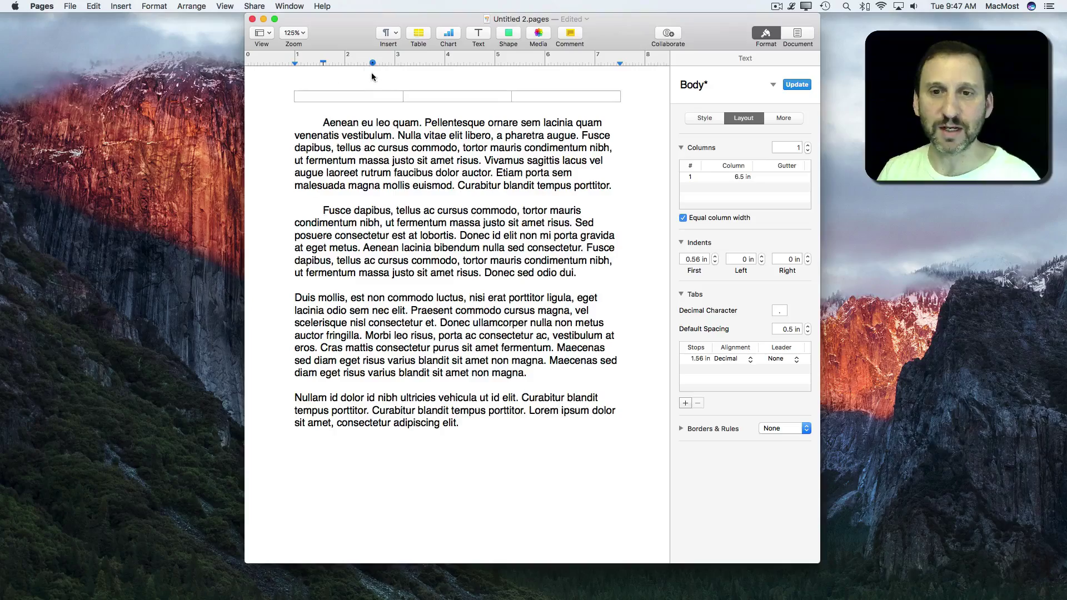
{"action": "key", "text": "Tab"}
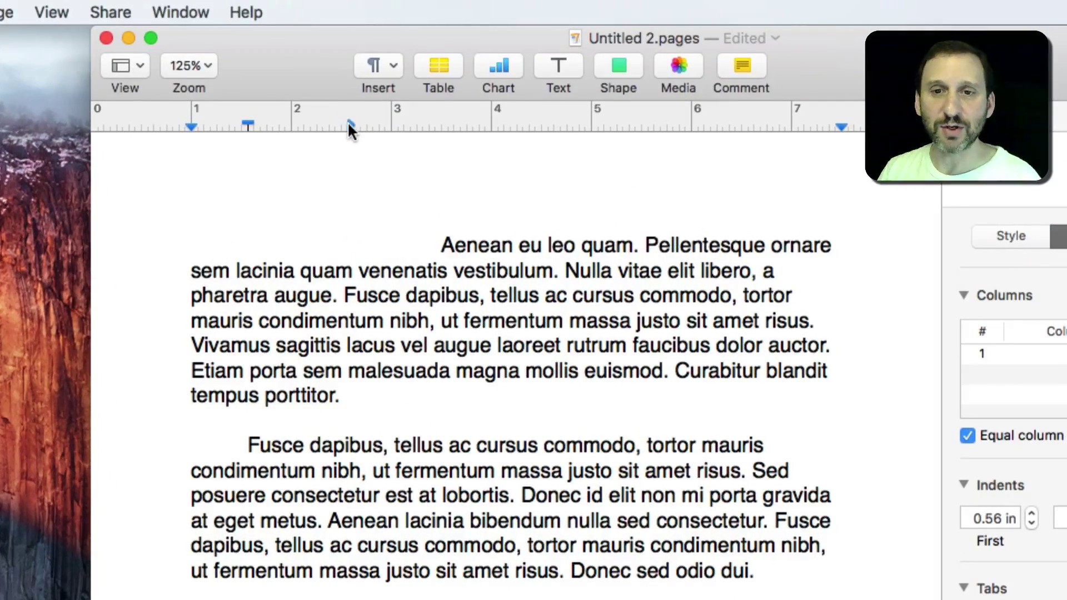
{"action": "double_click", "coordinate": [347, 125]}
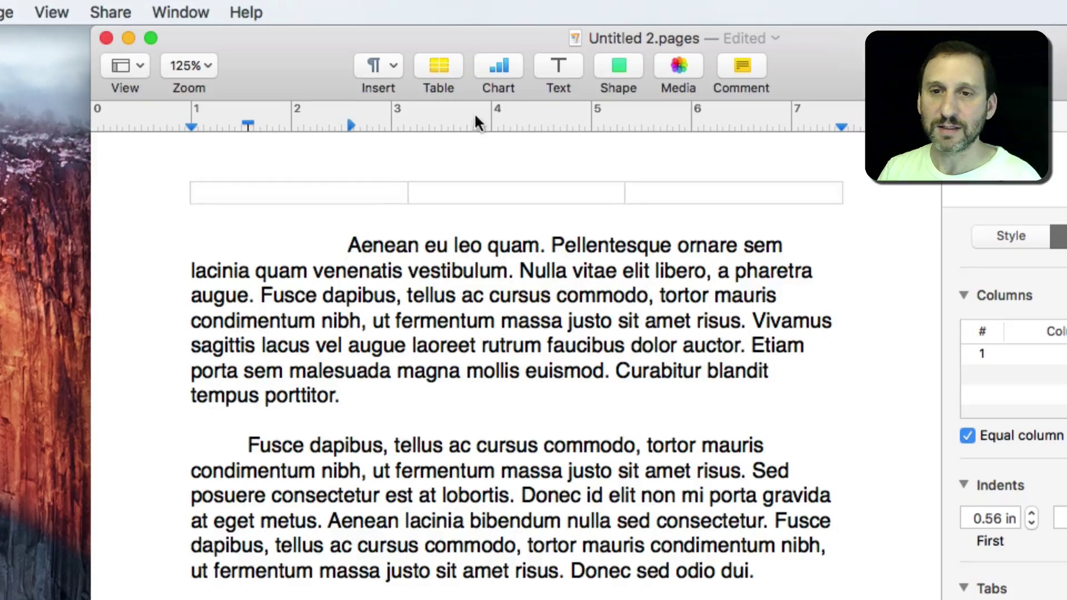
Add a 5-inch tab stop and type 'This', 'That' and 'Other' on a line above Aenean.
{"action": "left_click_drag", "start_coordinate": [565, 126], "coordinate": [587, 125]}
{"action": "key", "text": "Tab"}
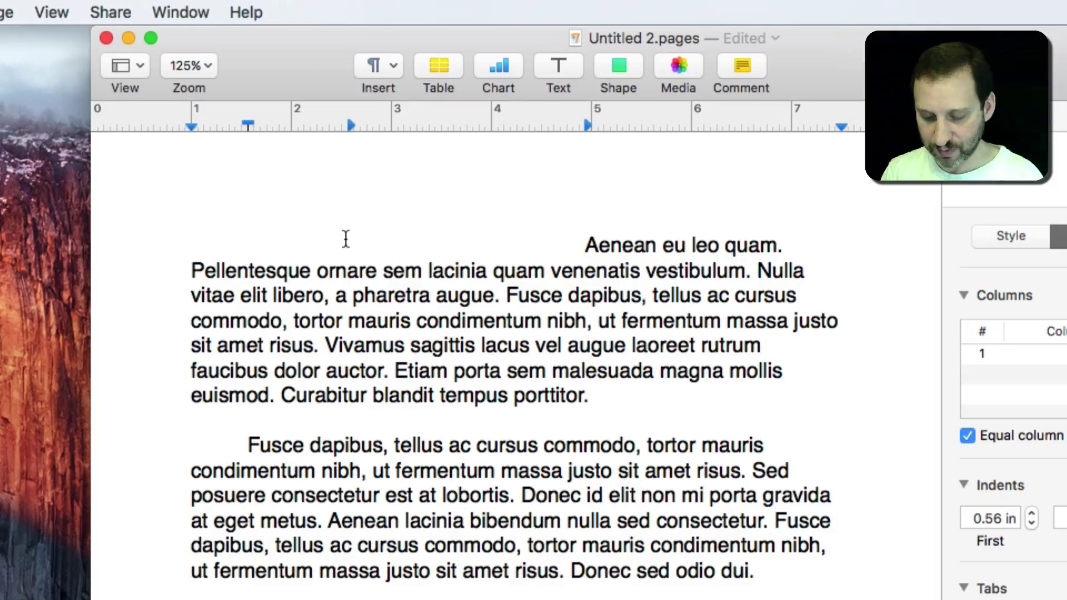
{"action": "type", "text": "This"}
{"action": "left_click", "coordinate": [582, 247]}
{"action": "type", "text": "That"}
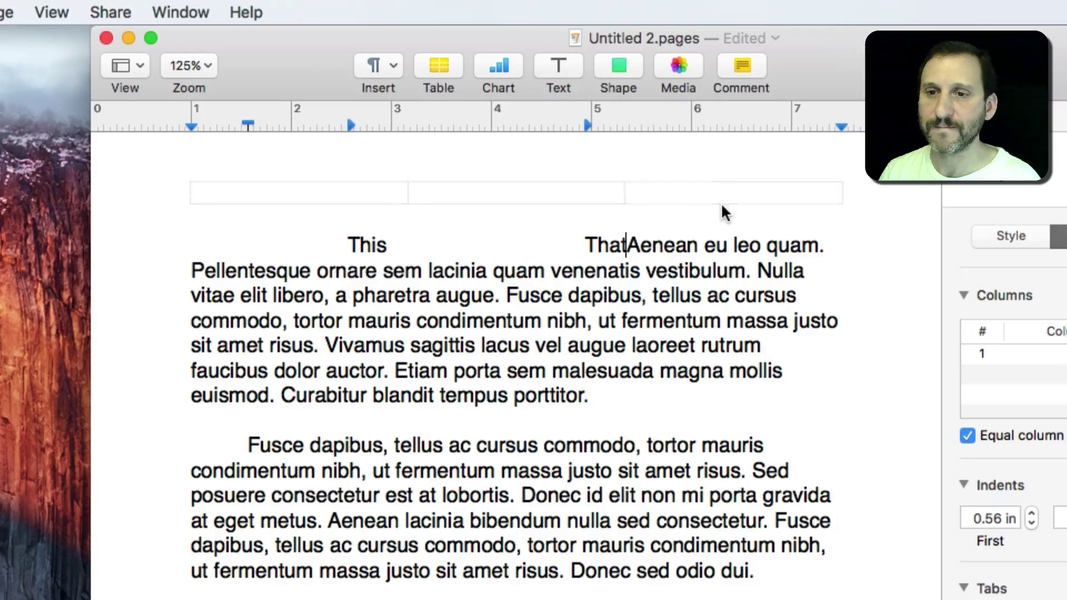
{"action": "key", "text": "Tab"}
{"action": "type", "text": "Other"}
{"action": "key", "text": "Return"}
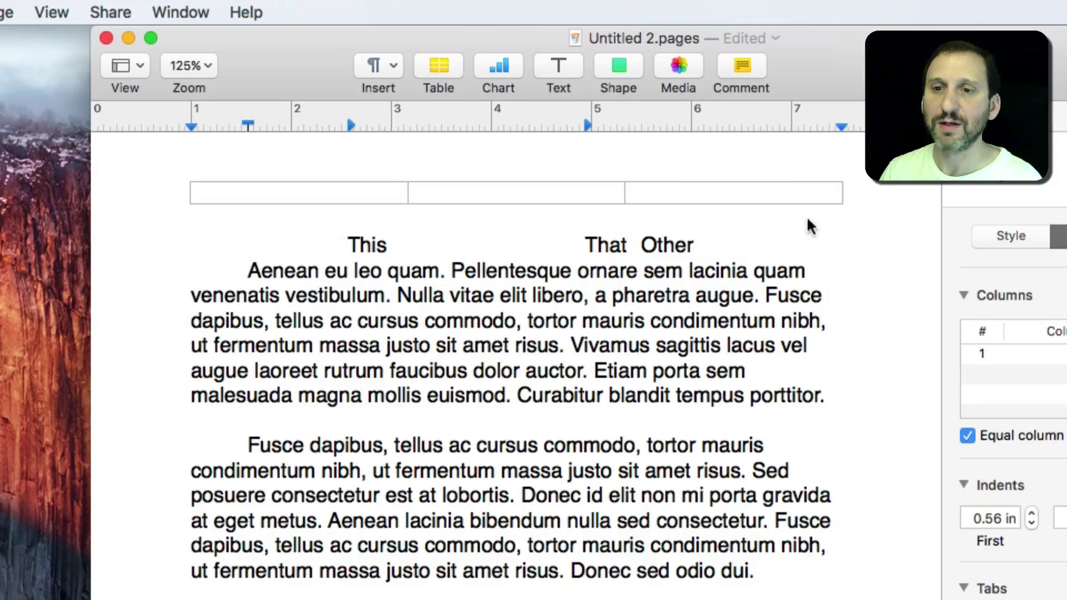
Align 'Other' on a 6.2-inch tab stop, then shift the This stop to 2.3 inches and That's stop left.
{"action": "left_click", "coordinate": [690, 123]}
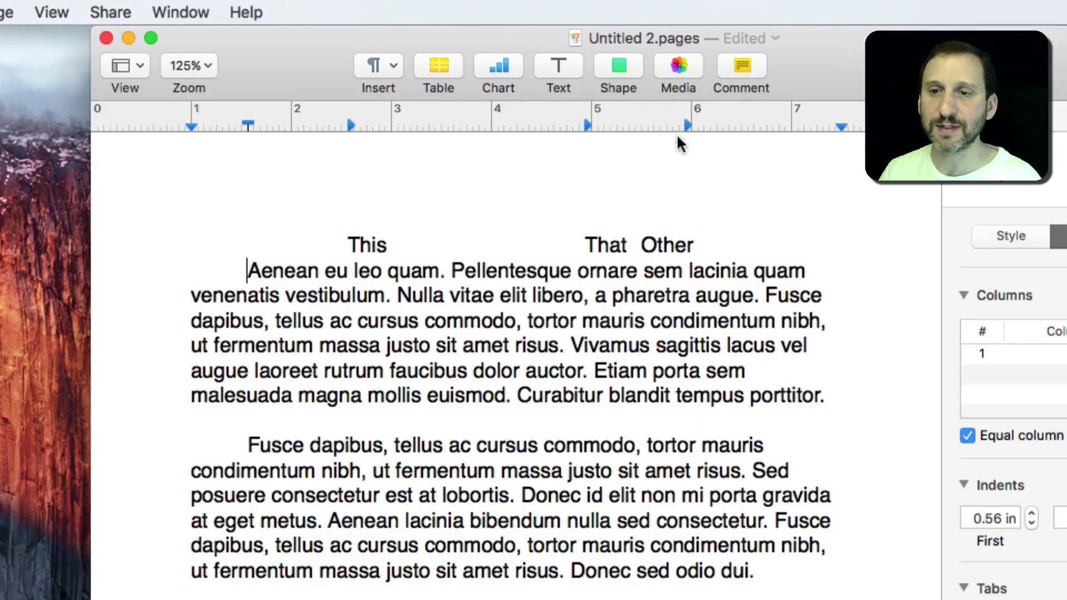
{"action": "left_click", "coordinate": [640, 244]}
{"action": "key", "text": "BackSpace"}
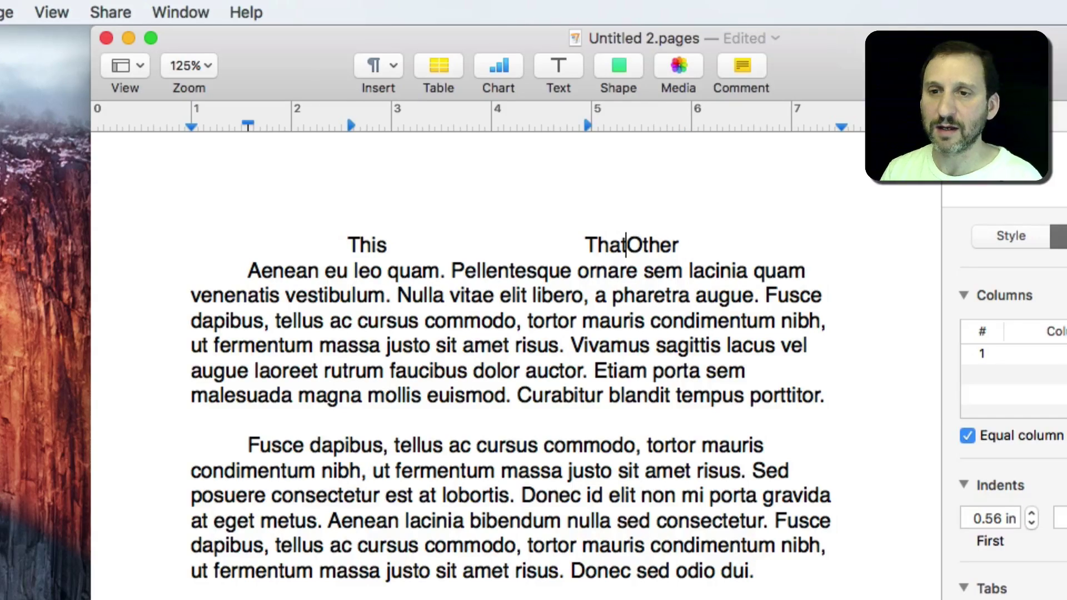
{"action": "left_click_drag", "start_coordinate": [711, 125], "coordinate": [719, 125]}
{"action": "key", "text": "Tab"}
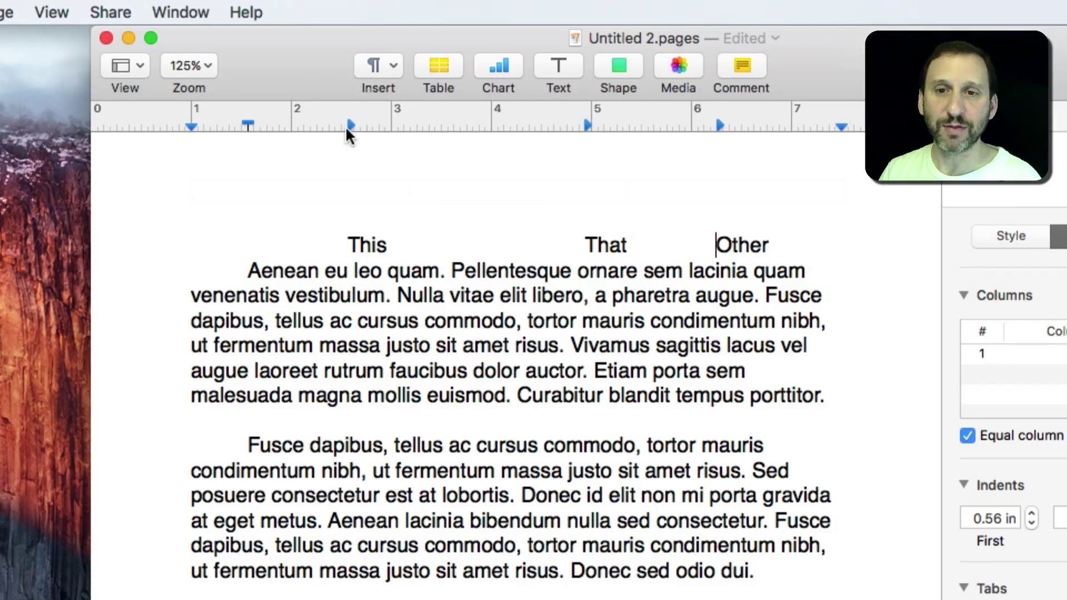
{"action": "mouse_move", "coordinate": [345, 126]}
{"action": "left_mouse_down"}
{"action": "mouse_move", "coordinate": [410, 126]}
{"action": "mouse_move", "coordinate": [326, 126]}
{"action": "left_mouse_up"}
{"action": "left_click_drag", "start_coordinate": [589, 125], "coordinate": [467, 125]}
Show invisible characters and select the tabs before 'This' and between 'This' and 'That'.
{"action": "left_click", "coordinate": [40, 8]}
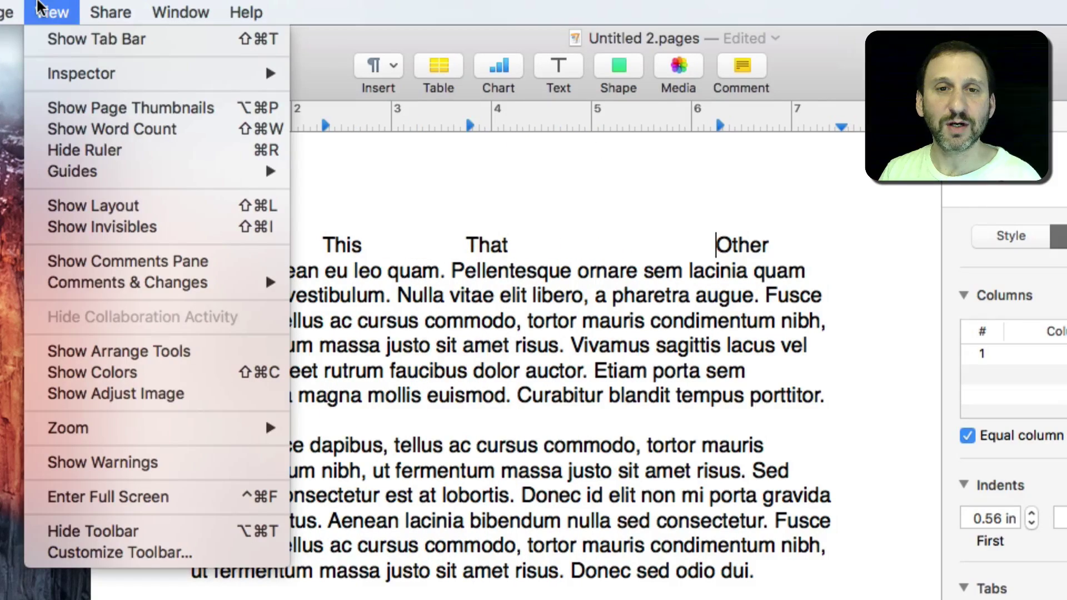
{"action": "left_click", "coordinate": [39, 228]}
{"action": "left_click_drag", "start_coordinate": [226, 251], "coordinate": [312, 250]}
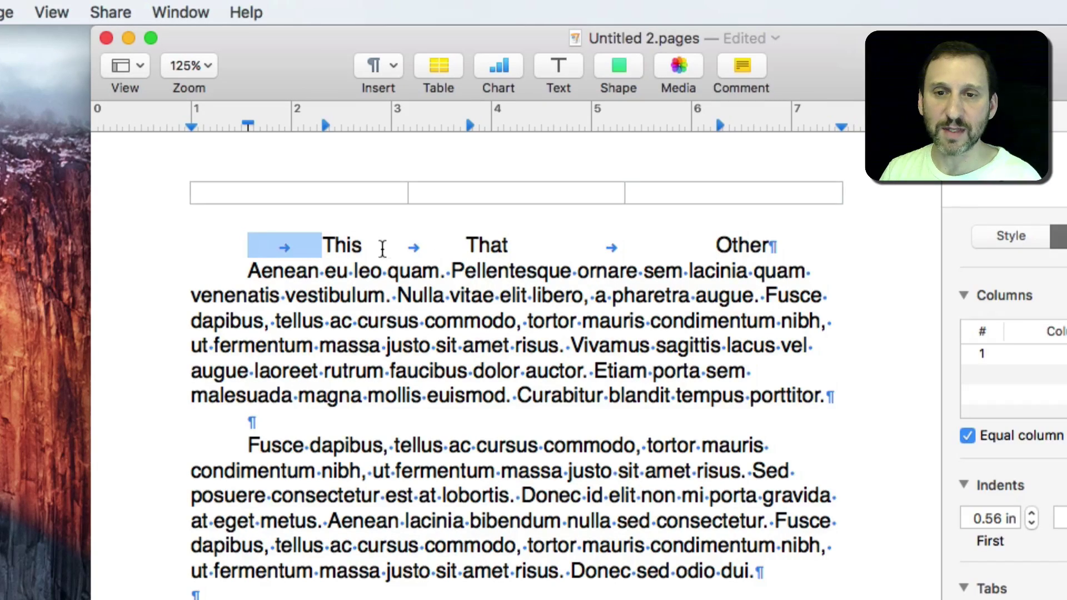
{"action": "left_click_drag", "start_coordinate": [381, 245], "coordinate": [706, 245]}
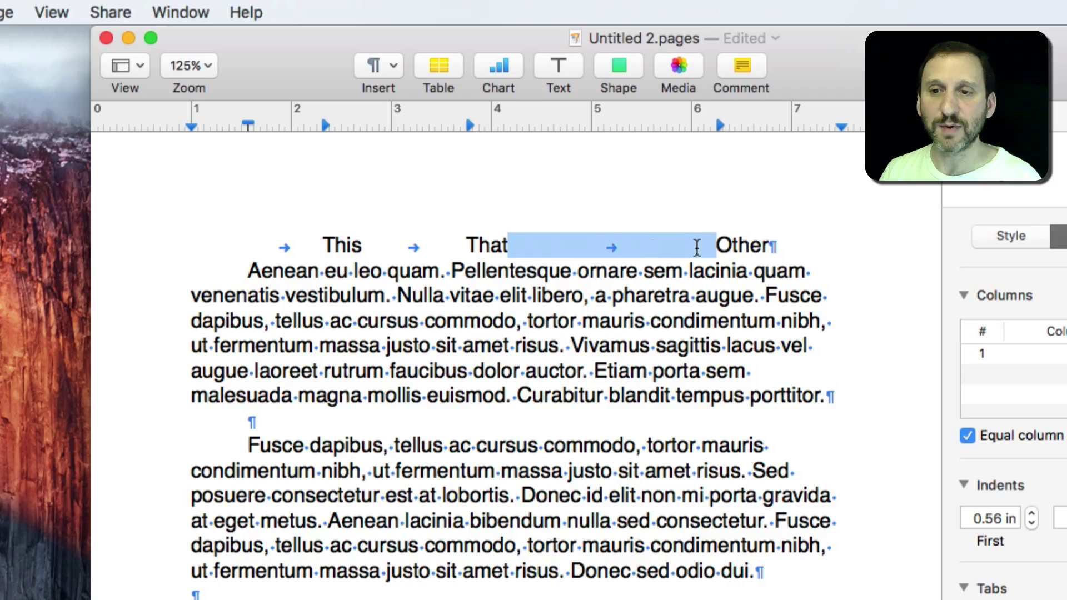
Cycle the tab stop aligning 'That' through centre and right until it becomes a decimal tab.
{"action": "double_click", "coordinate": [469, 124]}
{"action": "left_click", "coordinate": [470, 222]}
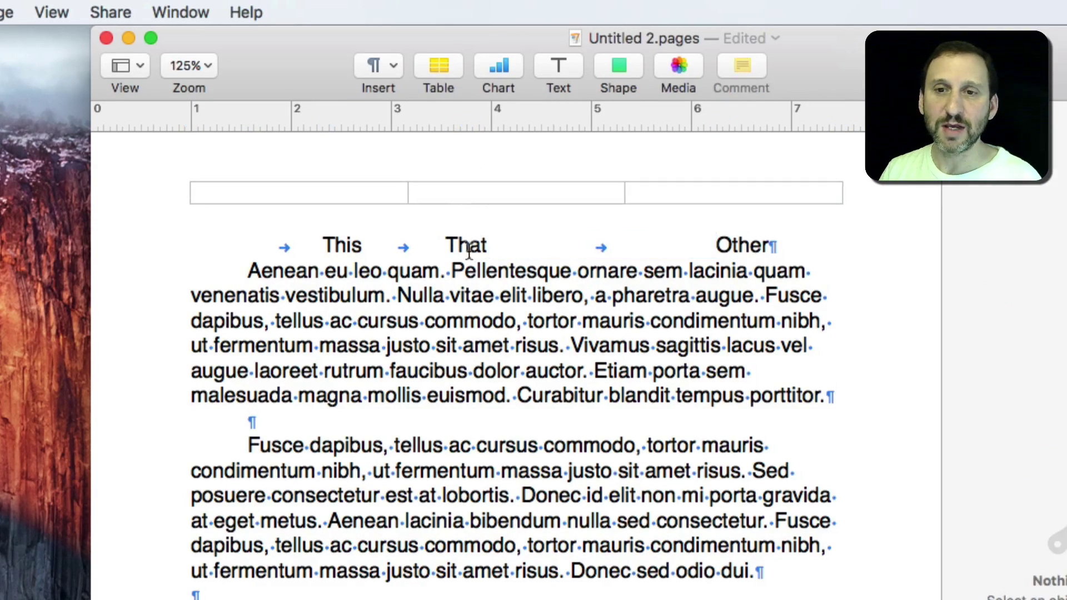
{"action": "double_click", "coordinate": [450, 246]}
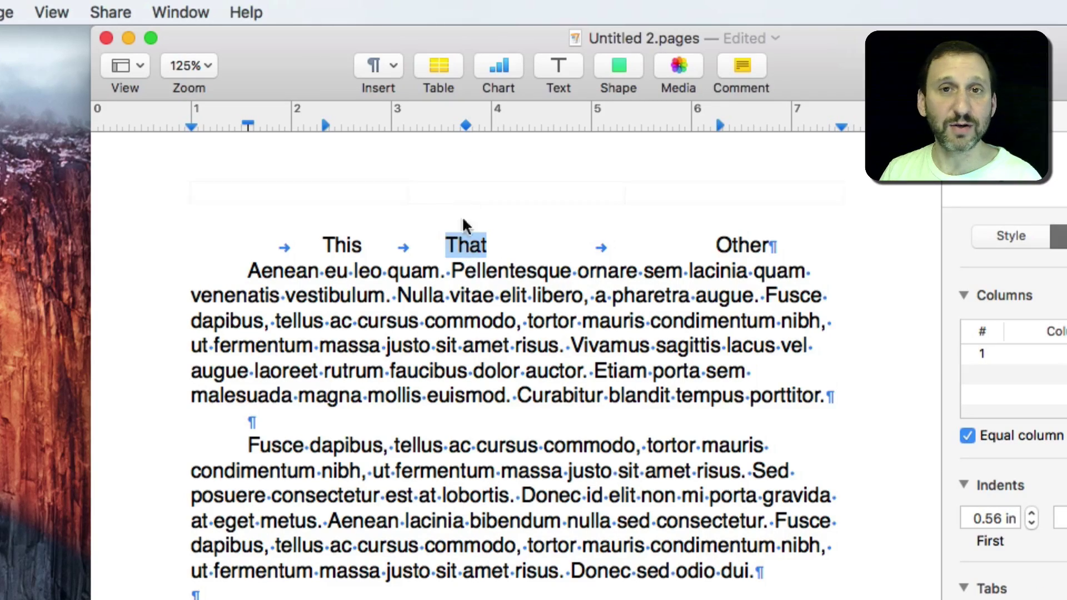
{"action": "double_click", "coordinate": [463, 123]}
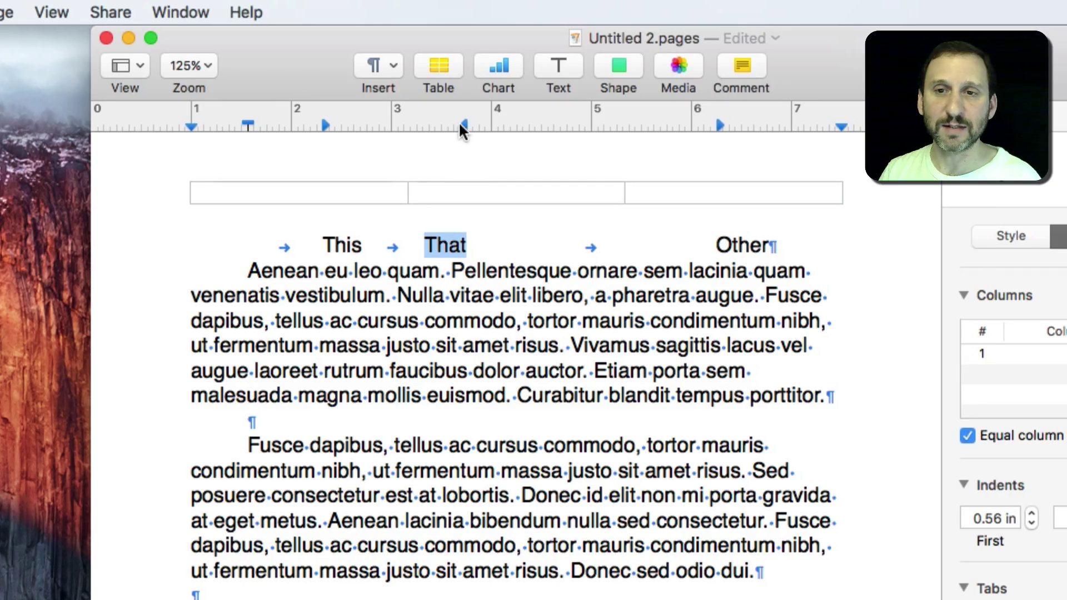
{"action": "double_click", "coordinate": [463, 124]}
{"action": "left_click", "coordinate": [470, 247]}
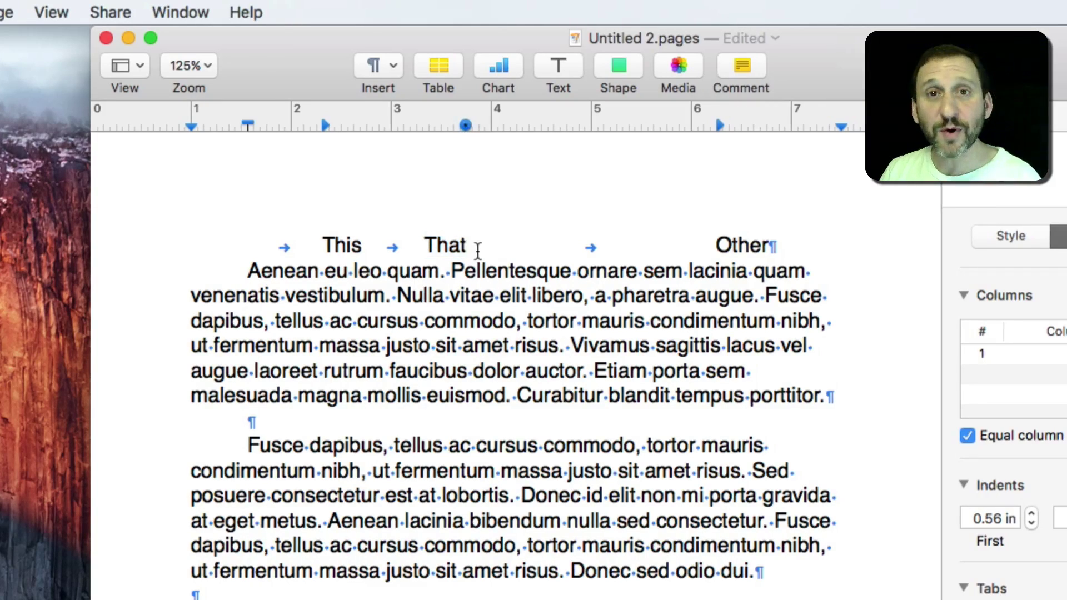
{"action": "left_click_drag", "start_coordinate": [191, 245], "coordinate": [194, 384]}
{"action": "left_click", "coordinate": [224, 248]}
{"action": "left_click_drag", "start_coordinate": [253, 247], "coordinate": [592, 239]}
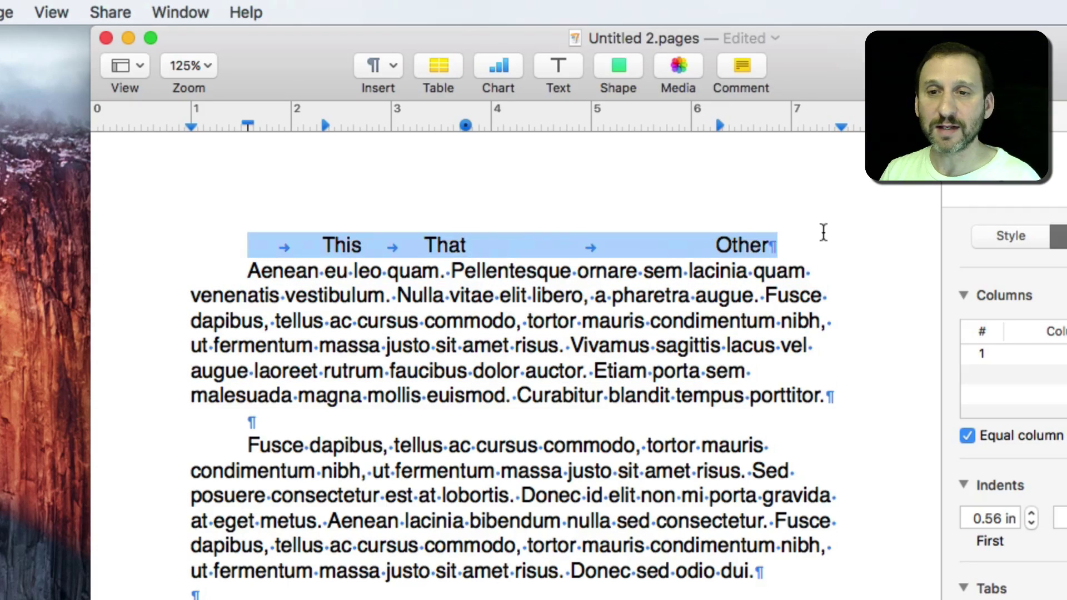
{"action": "left_click", "coordinate": [276, 323]}
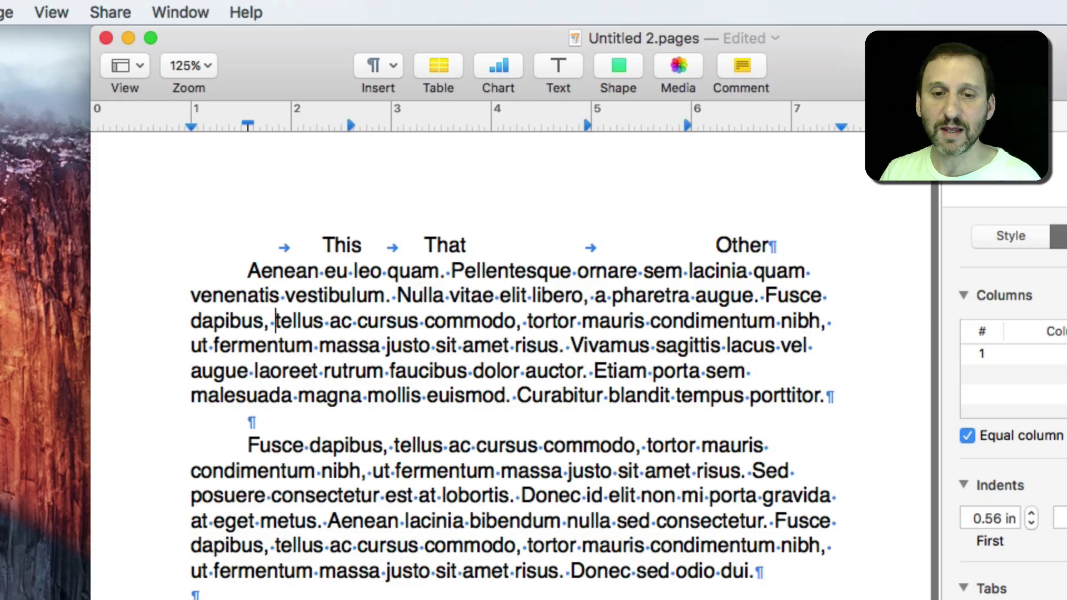
{"action": "left_click", "coordinate": [196, 593]}
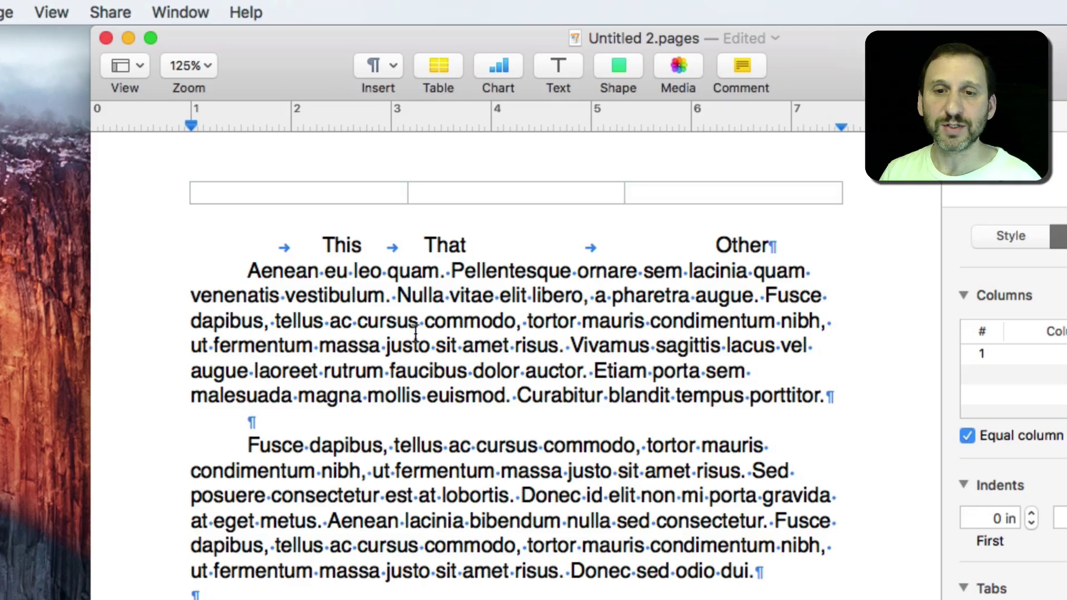
{"action": "left_click", "coordinate": [229, 247]}
{"action": "left_click", "coordinate": [509, 321], "text": "shift"}
{"action": "left_click_drag", "start_coordinate": [509, 321], "coordinate": [711, 395]}
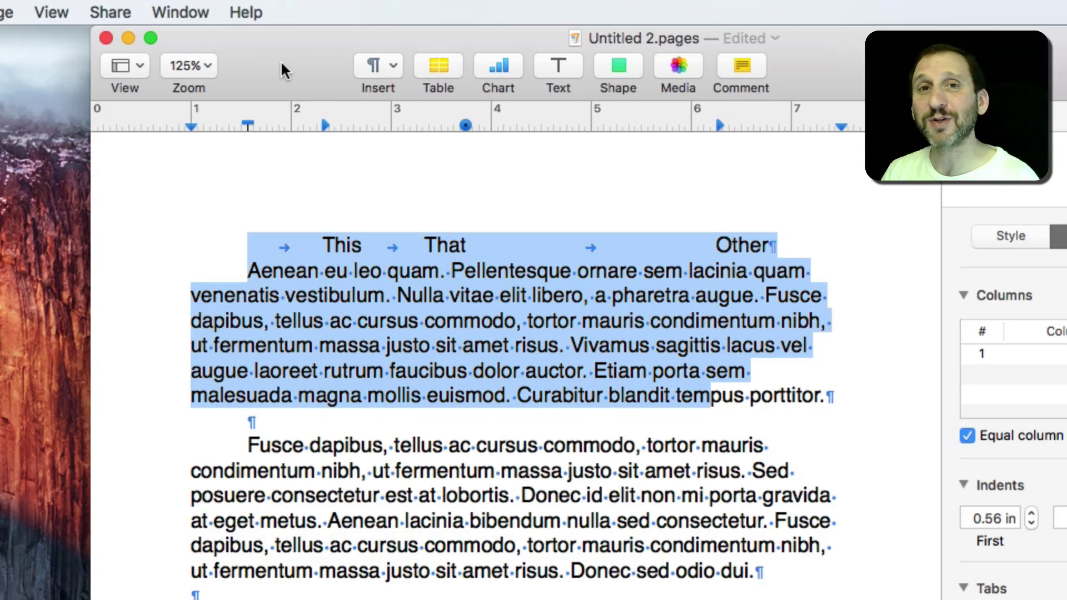